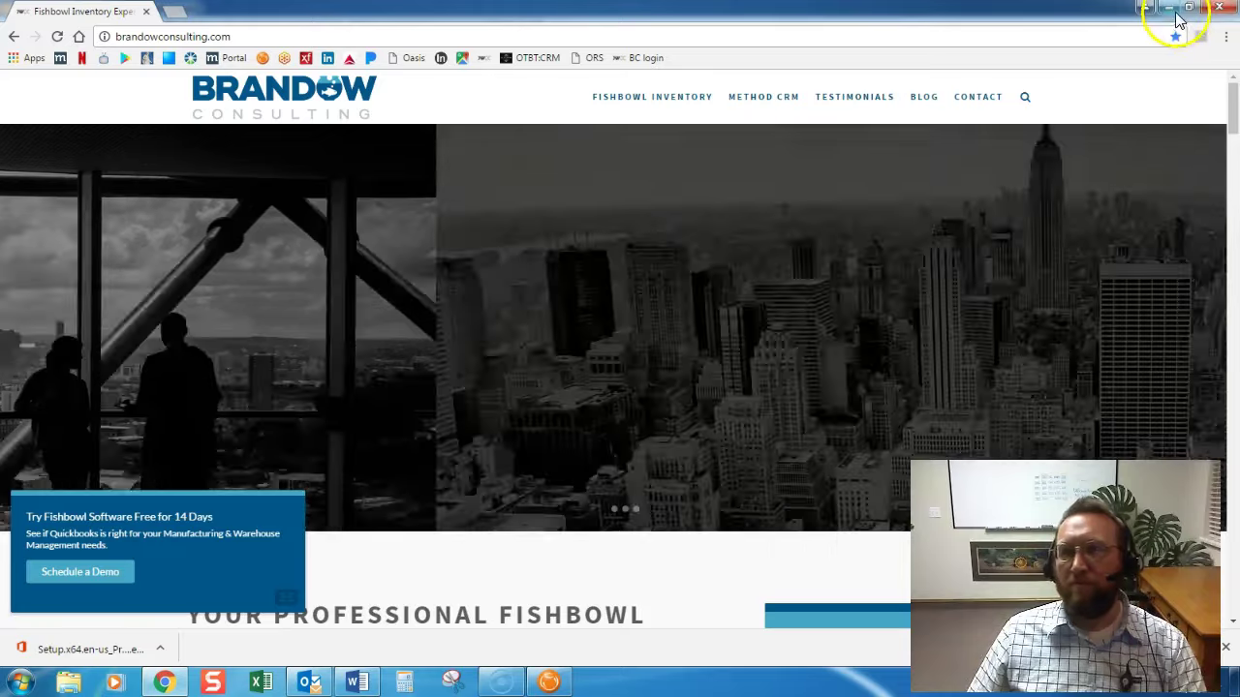
Minimize Google Chrome to reveal the Fishbowl Client dashboard for Bicycles Unlimited.
click(1172, 12)
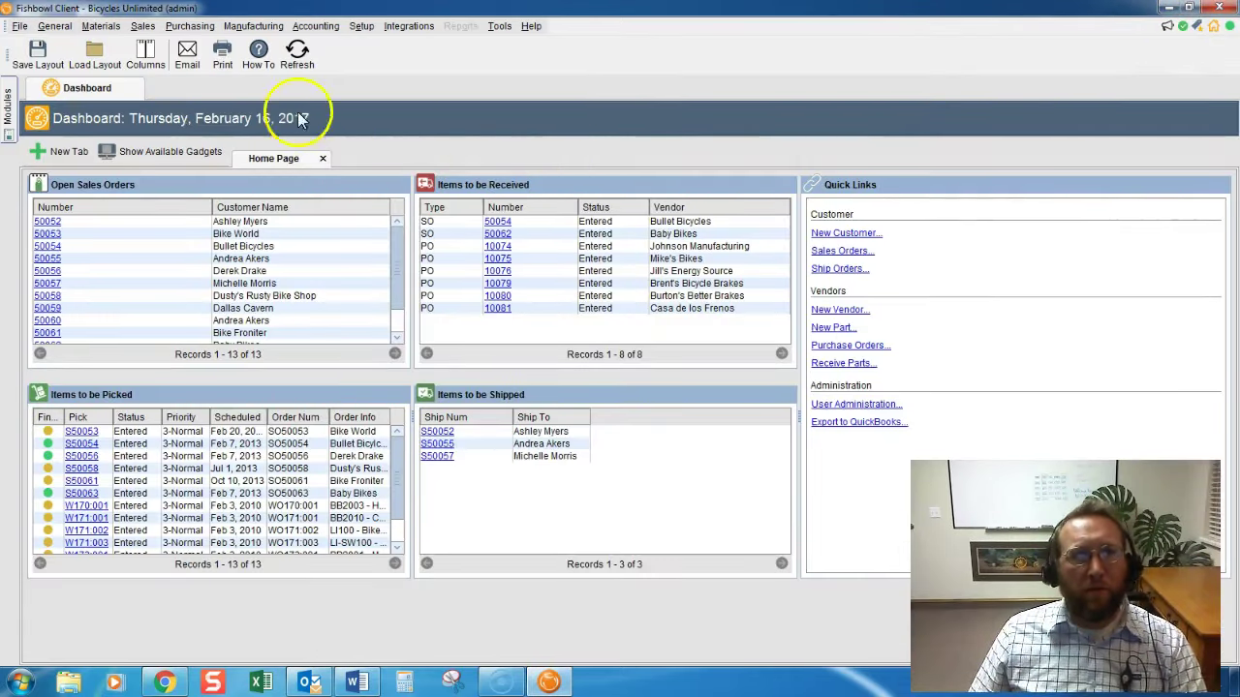
Open Materials > Part to show the 85 existing parts and an empty Part Details form.
click(101, 27)
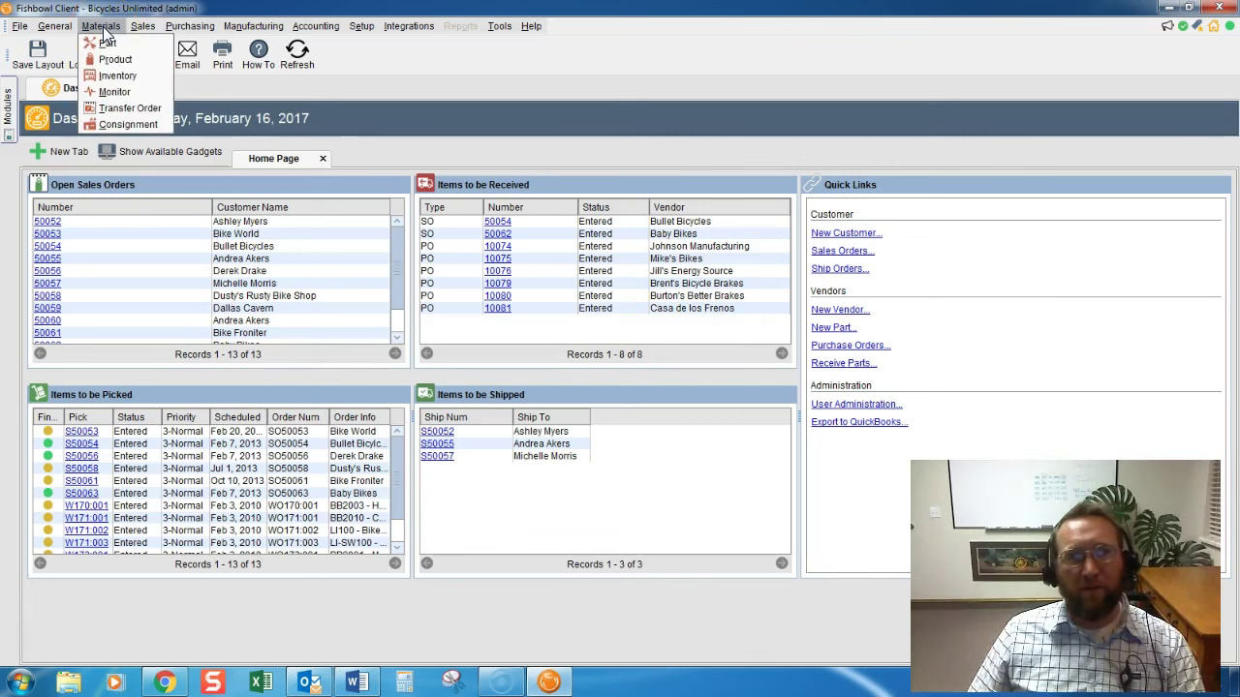
click(107, 45)
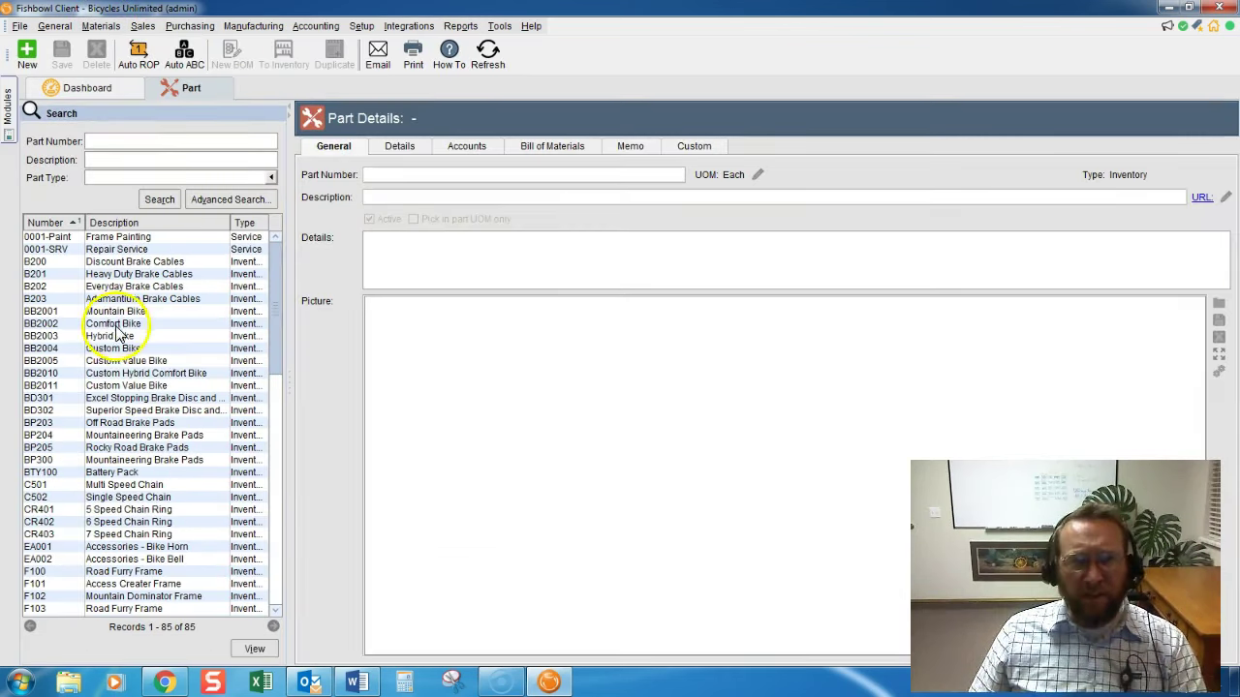
Start a new part with number 'Test part' and description 'Test Description'.
click(28, 56)
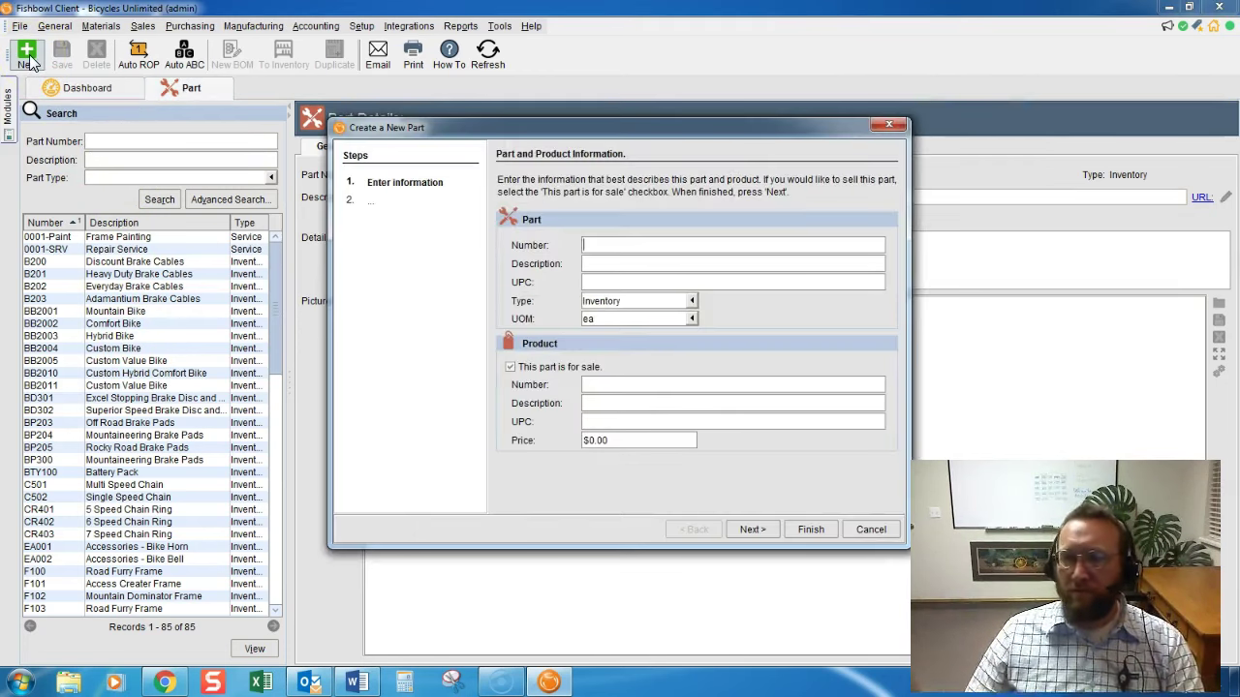
text(T)
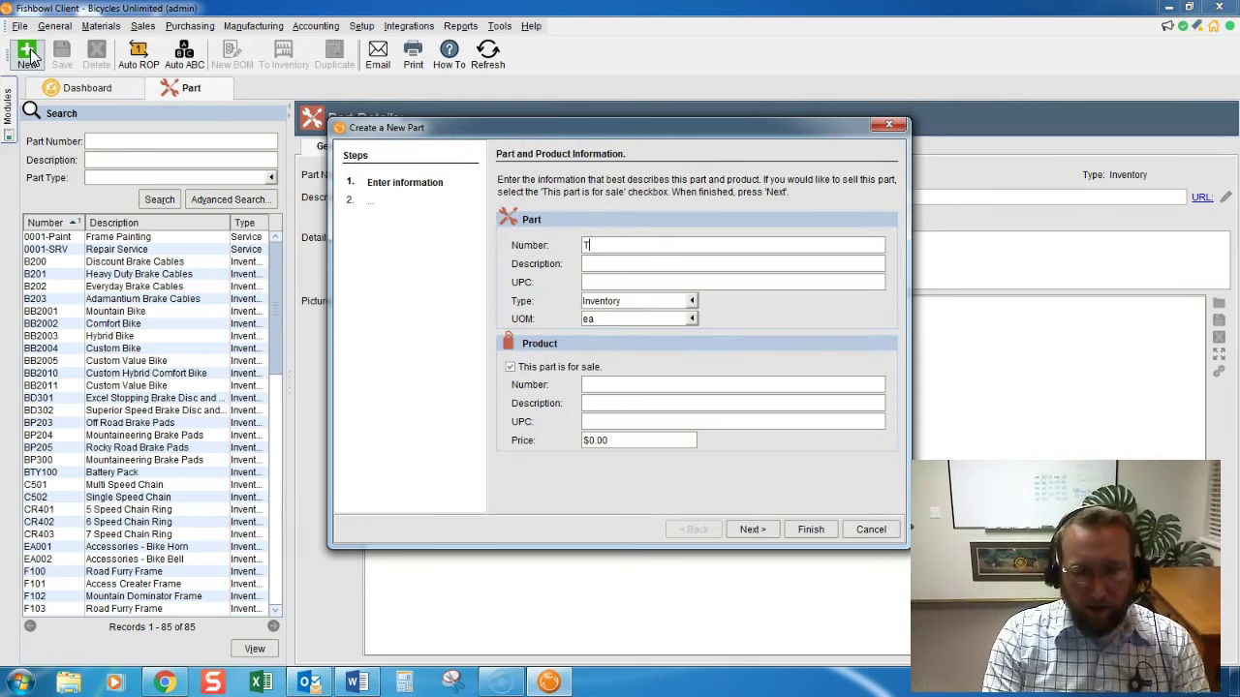
text(est part)
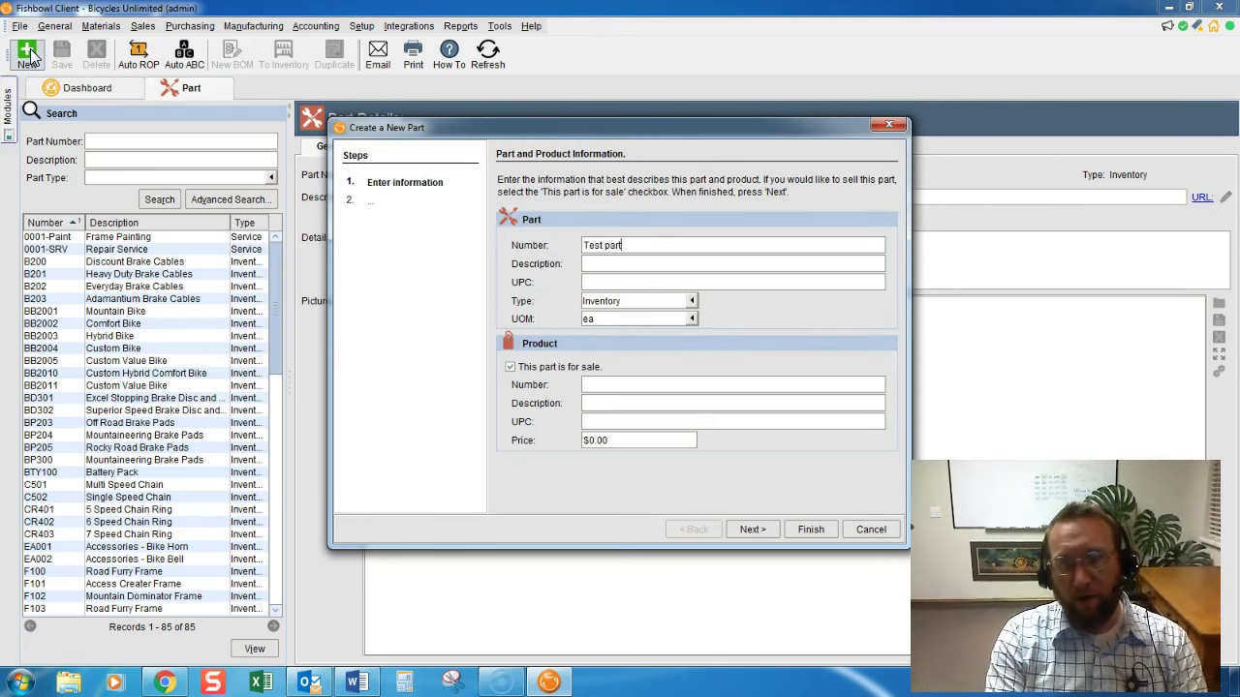
key(Tab)
text(Test Descrip)
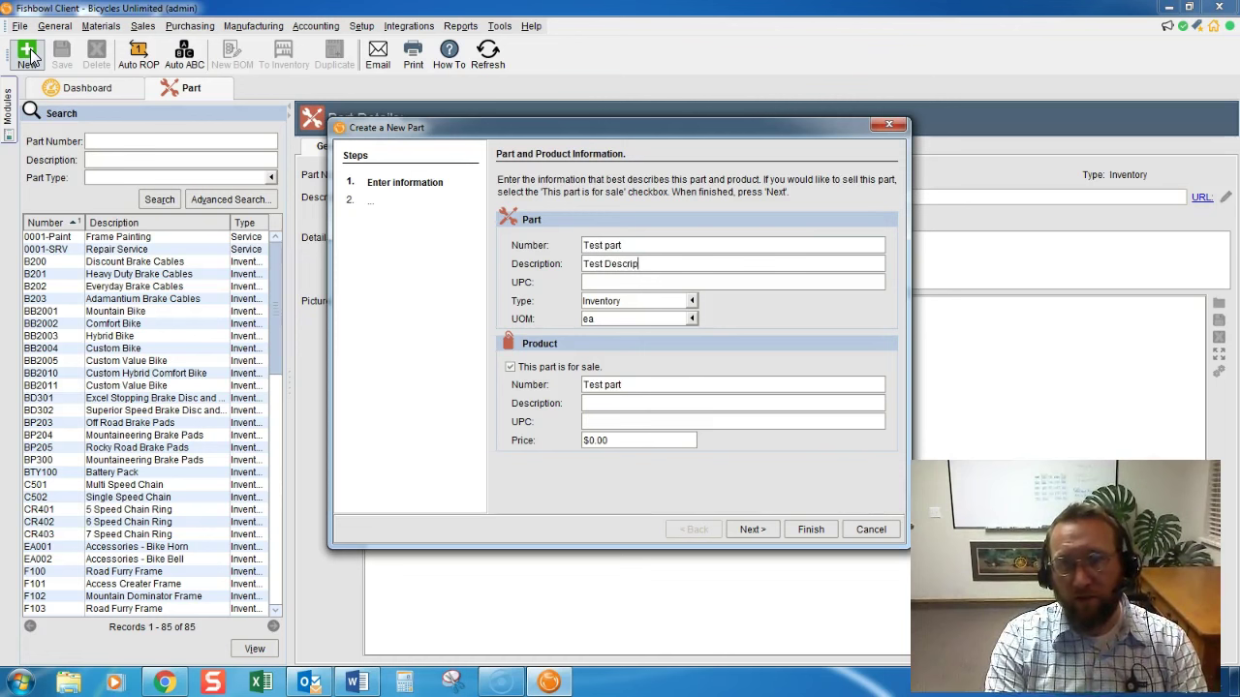
text(tion)
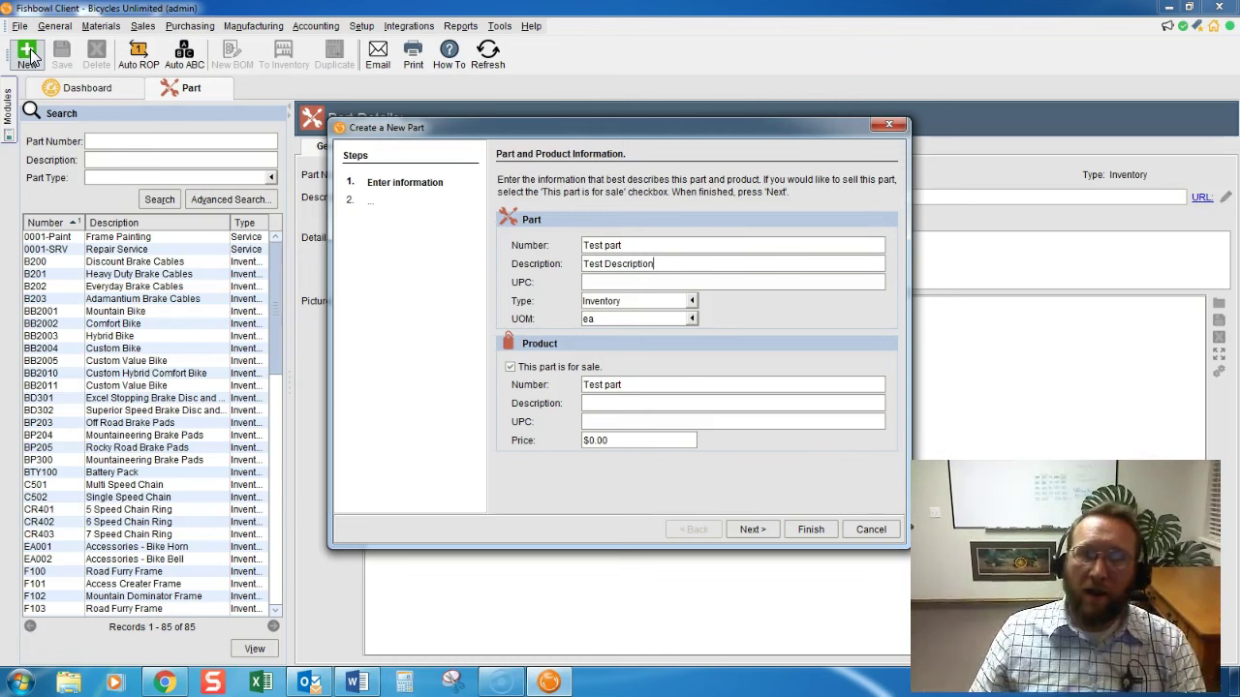
Show the list of part types in the Create a New Part wizard.
click(691, 301)
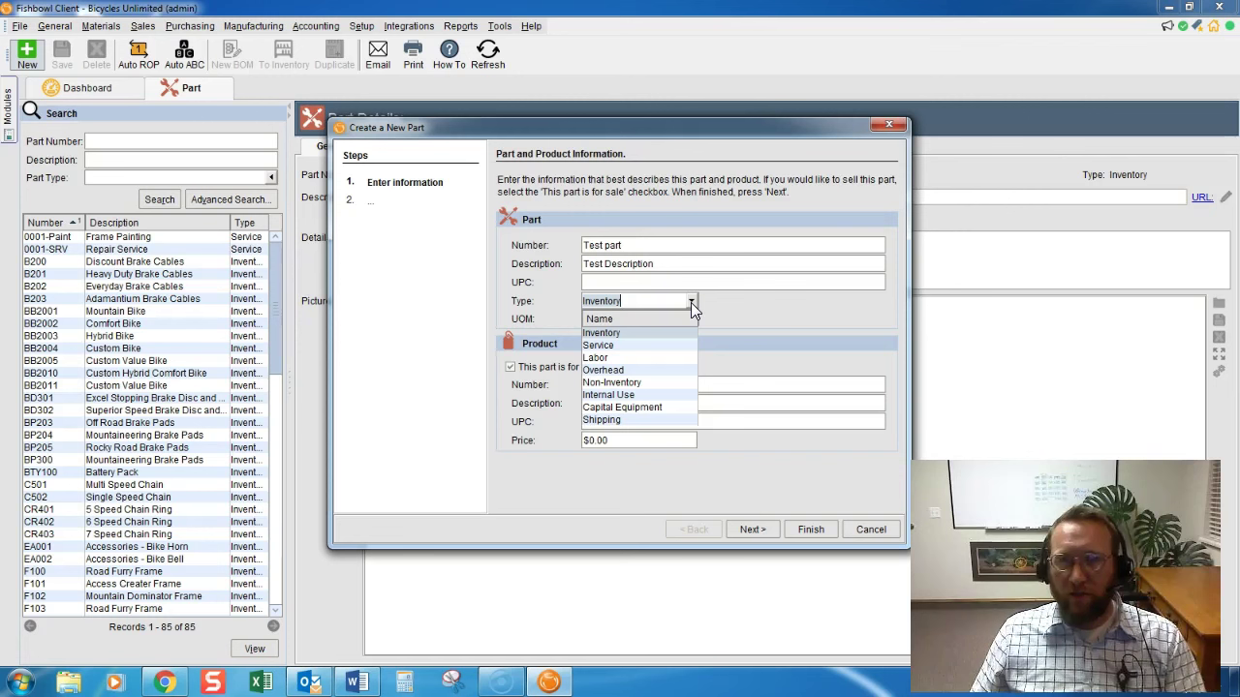
Set the new part's type to Service (unit hr), then bring the type list back up.
click(627, 346)
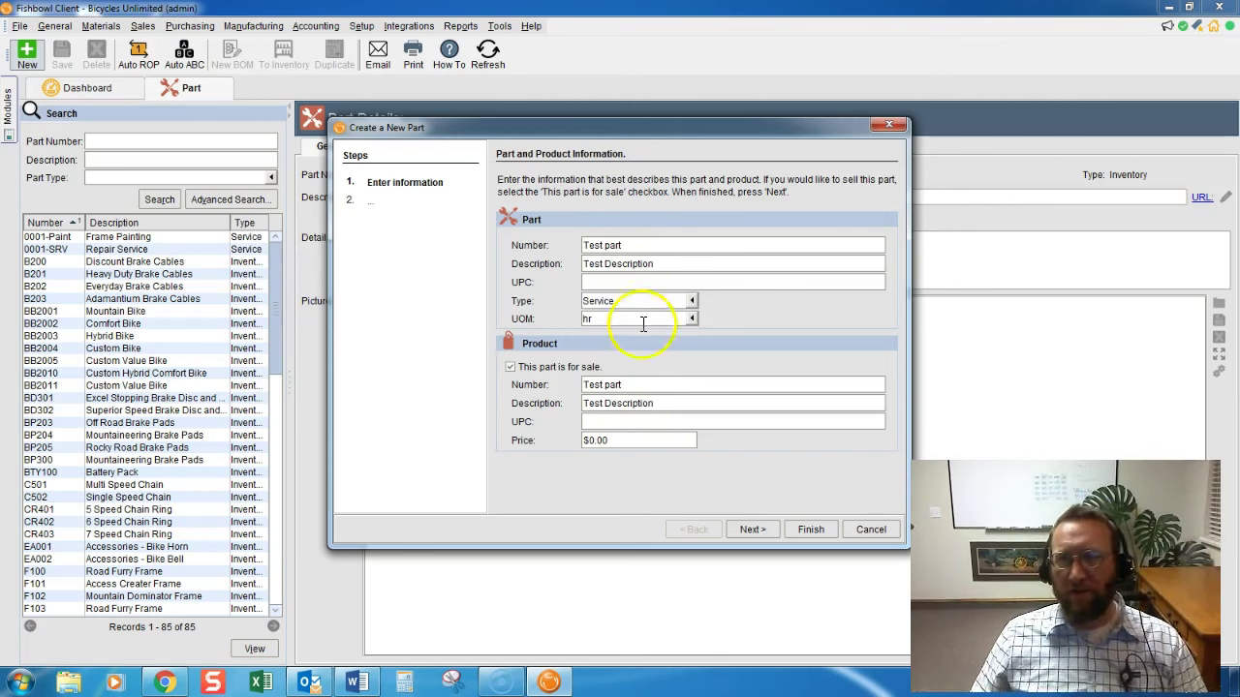
click(691, 300)
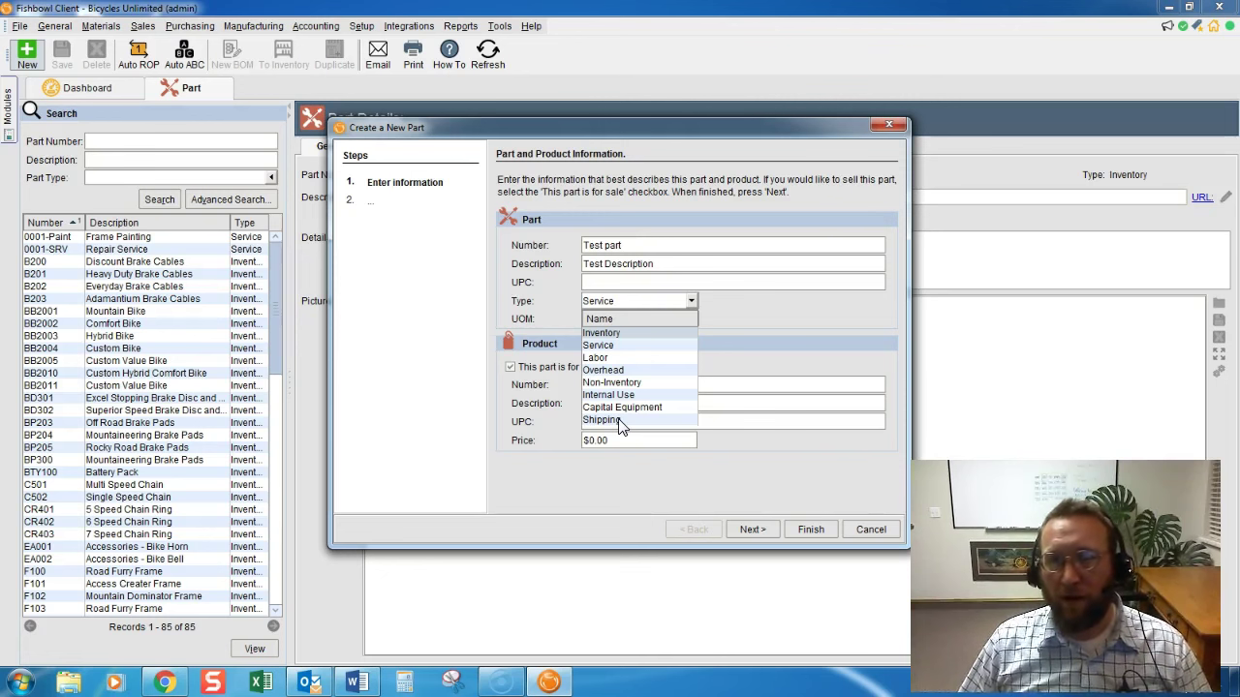
Switch the type back to Inventory with unit ea, leaving 'This part is for sale' checked.
click(621, 336)
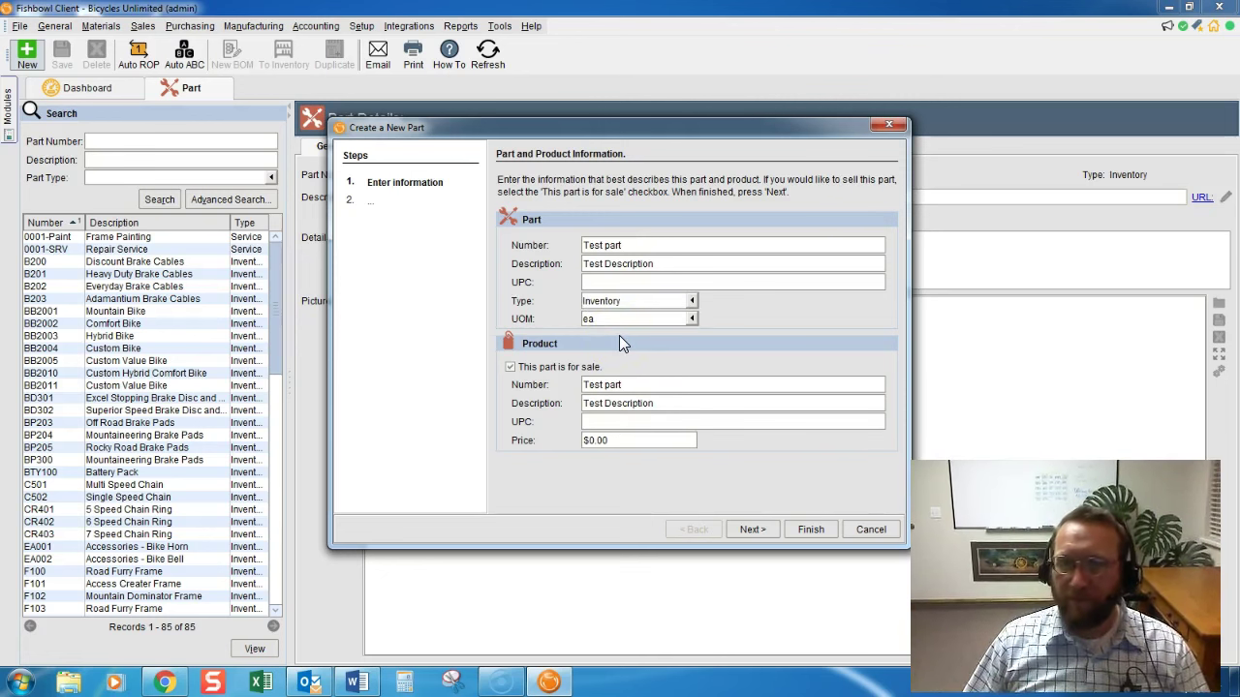
click(694, 383)
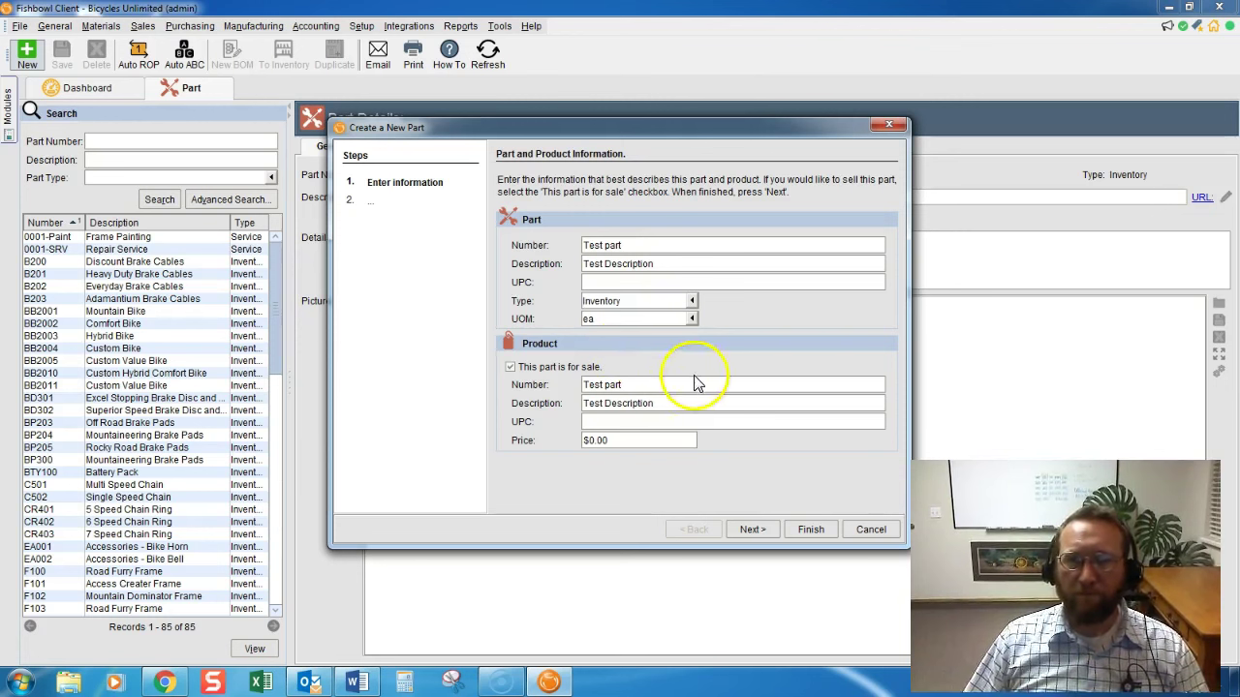
click(514, 370)
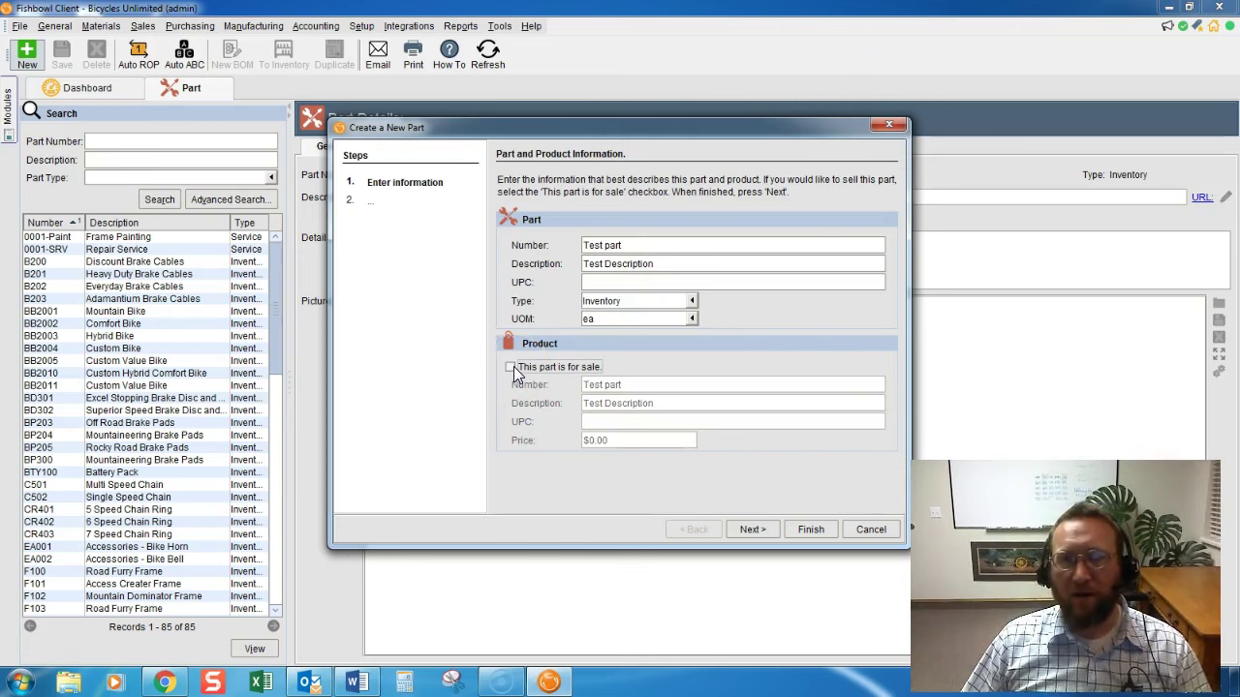
click(510, 368)
click(510, 367)
click(752, 533)
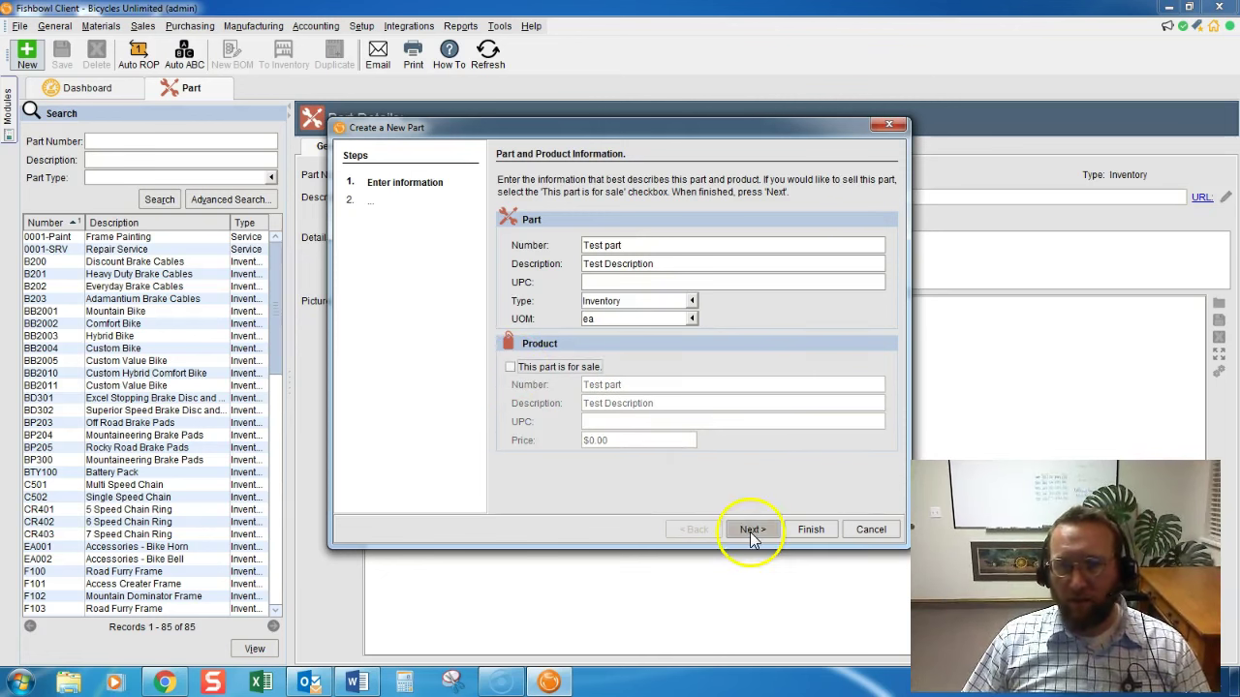
click(511, 367)
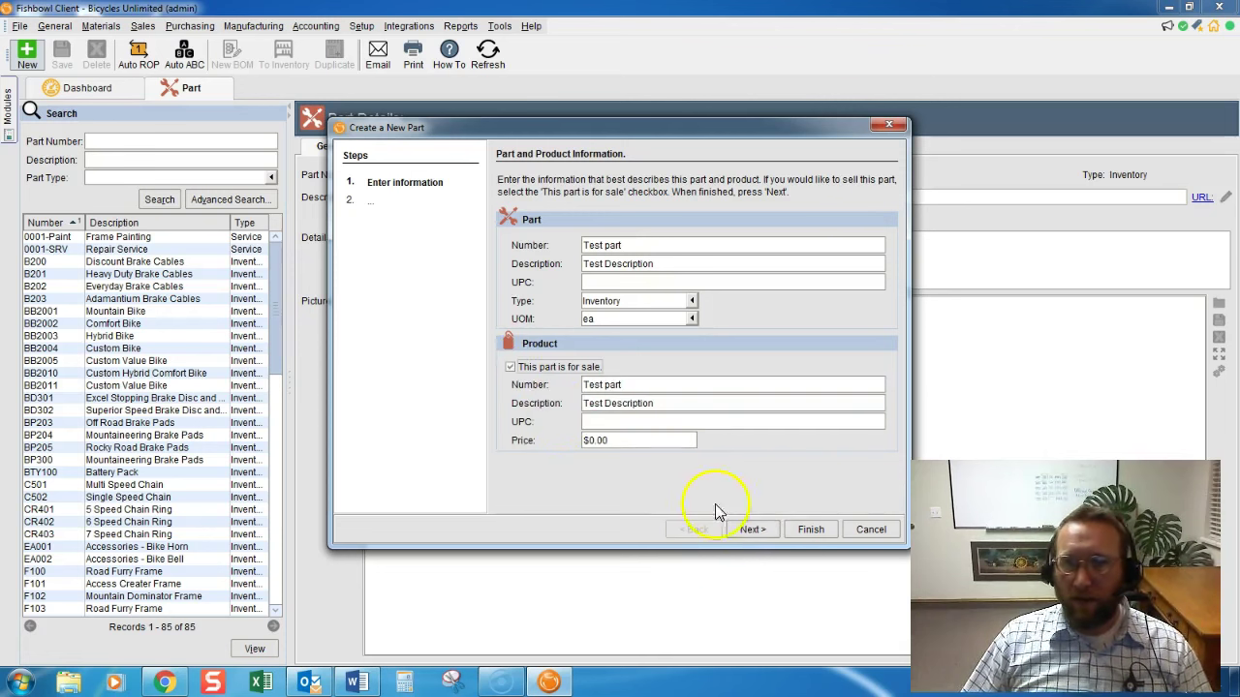
Skip tracking and initial inventory to reach Default locations (SLC, LA, MI, Consignment UT).
click(747, 530)
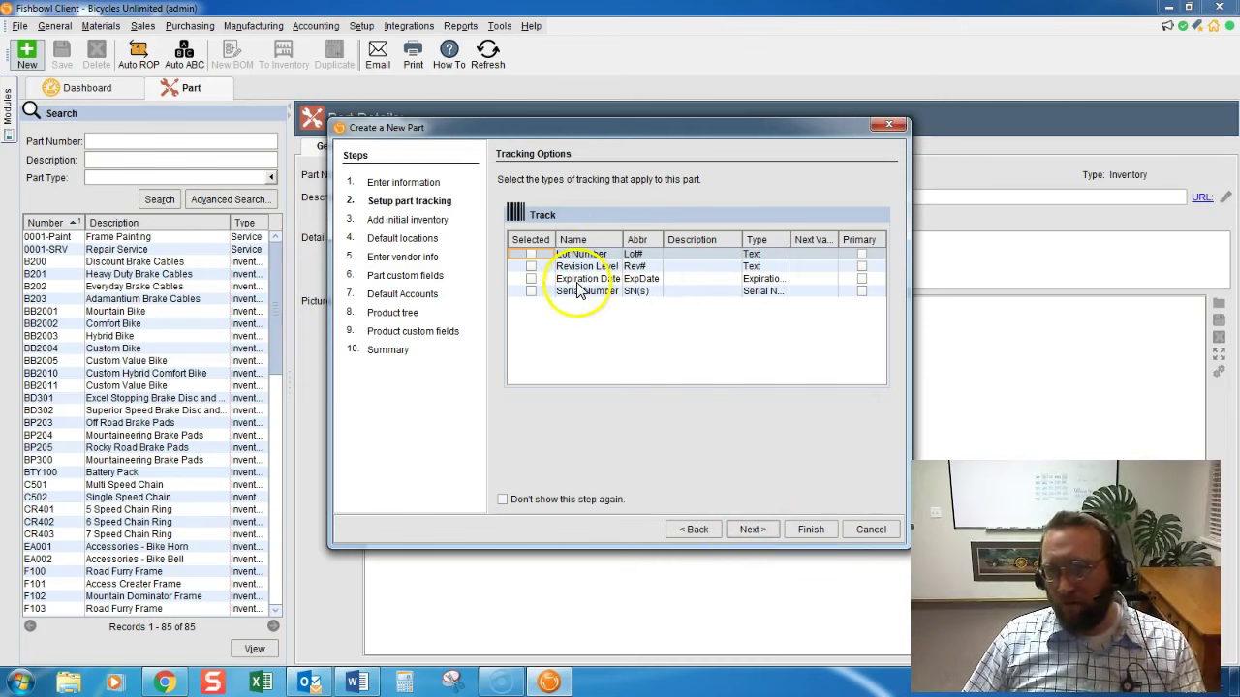
click(751, 529)
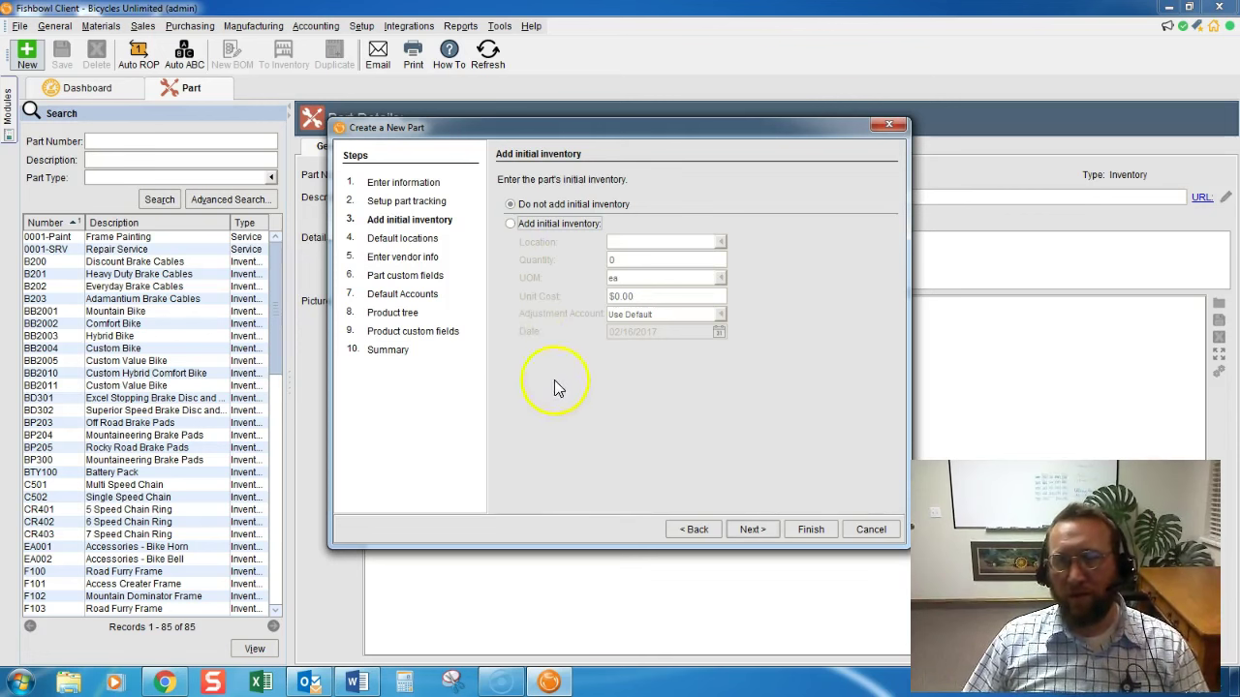
click(753, 532)
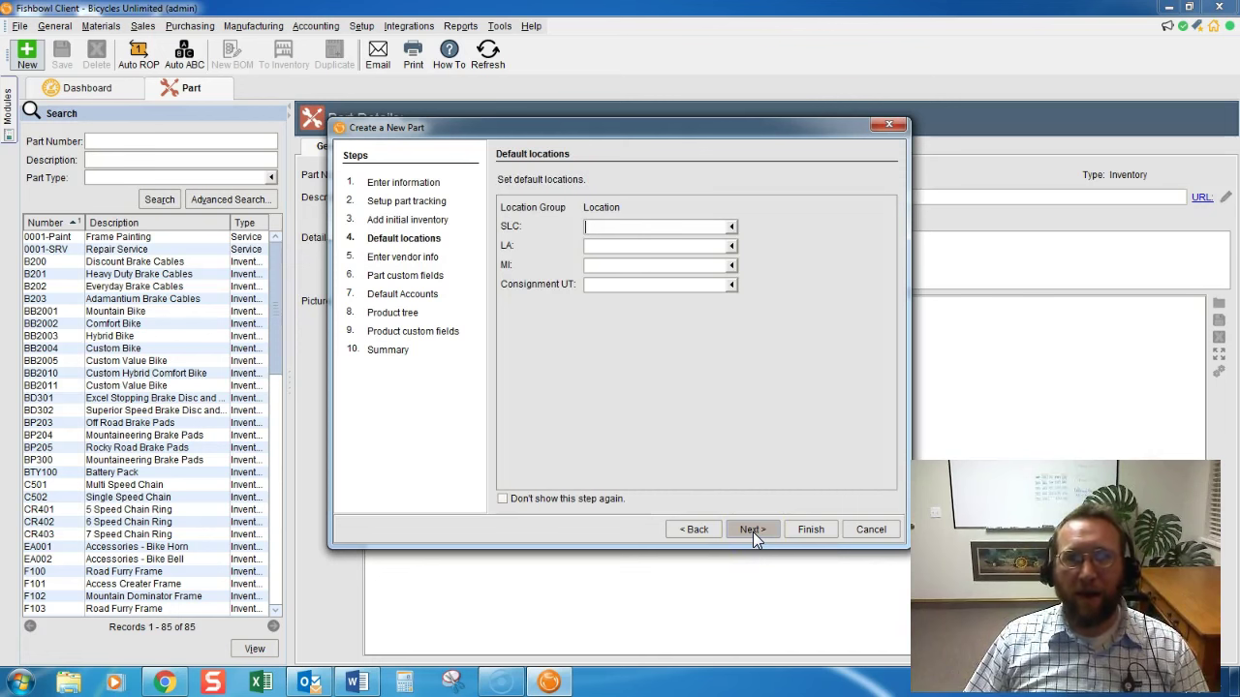
click(695, 531)
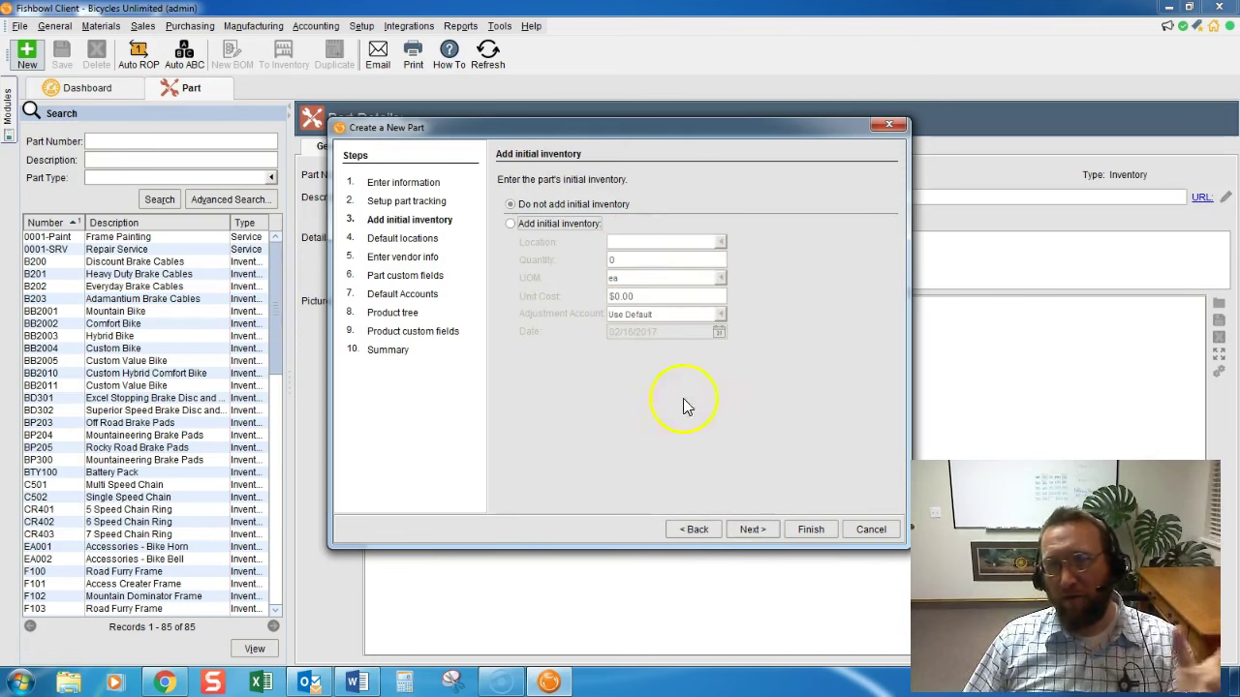
click(750, 531)
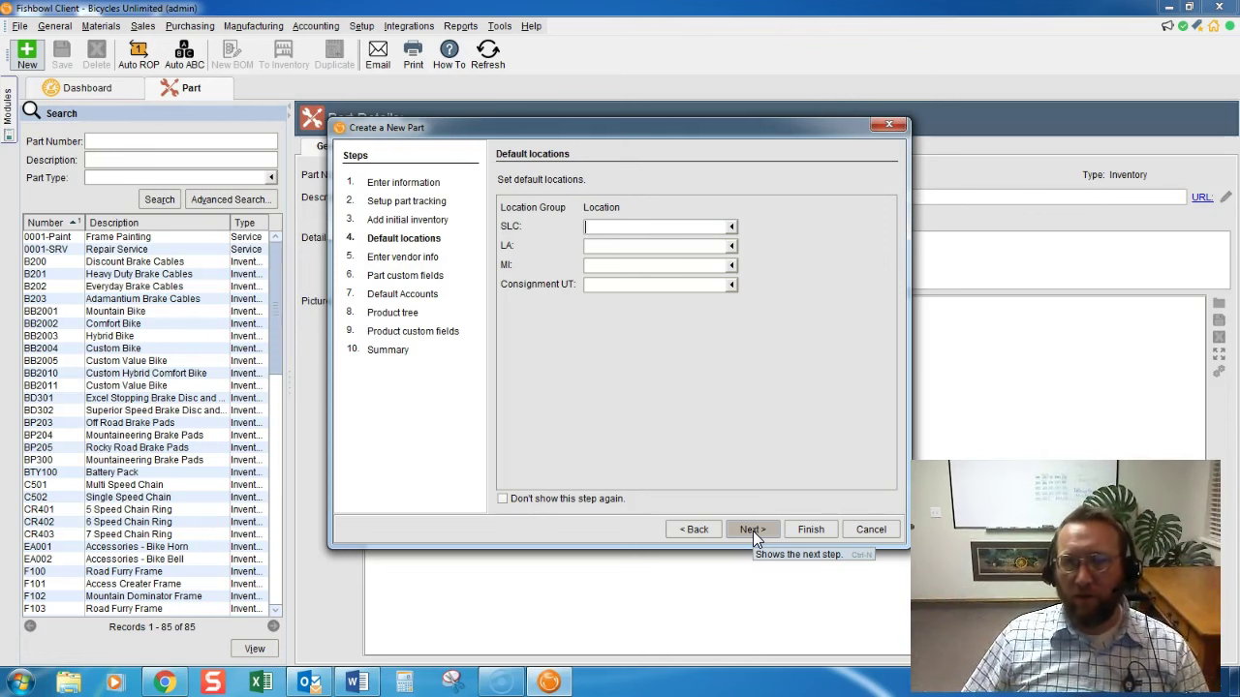
Assign Jill's Energy Source as default vendor with a last cost of 56.
click(753, 531)
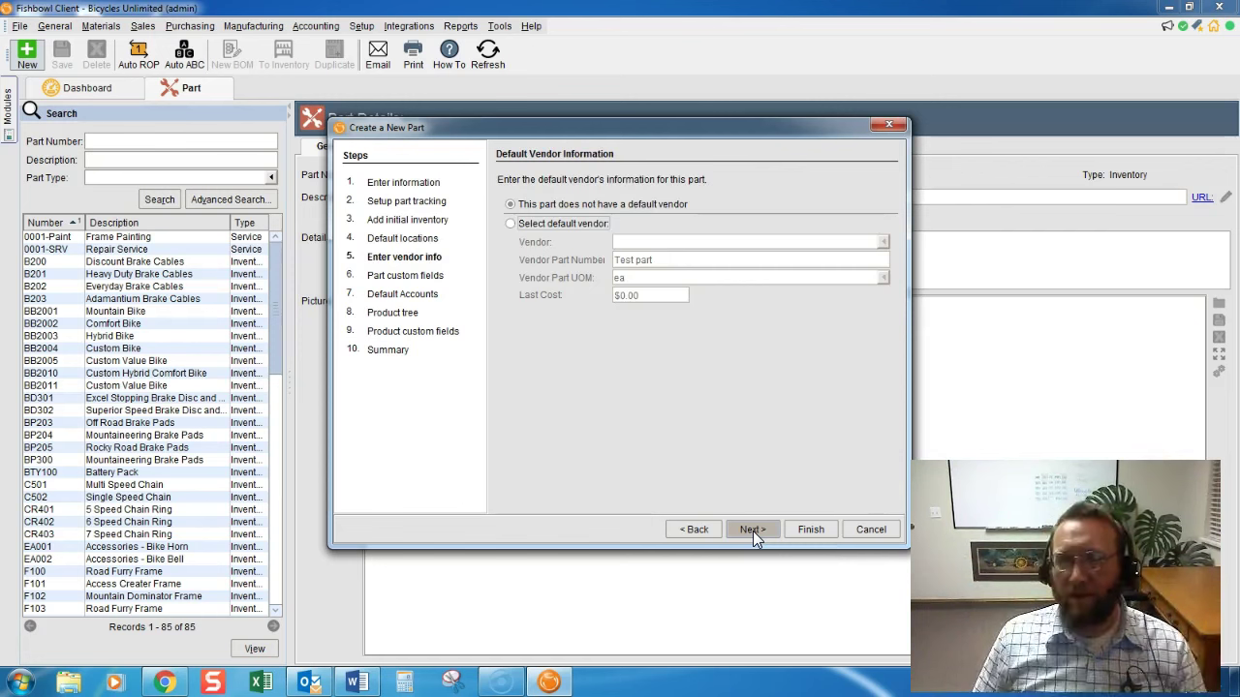
click(510, 224)
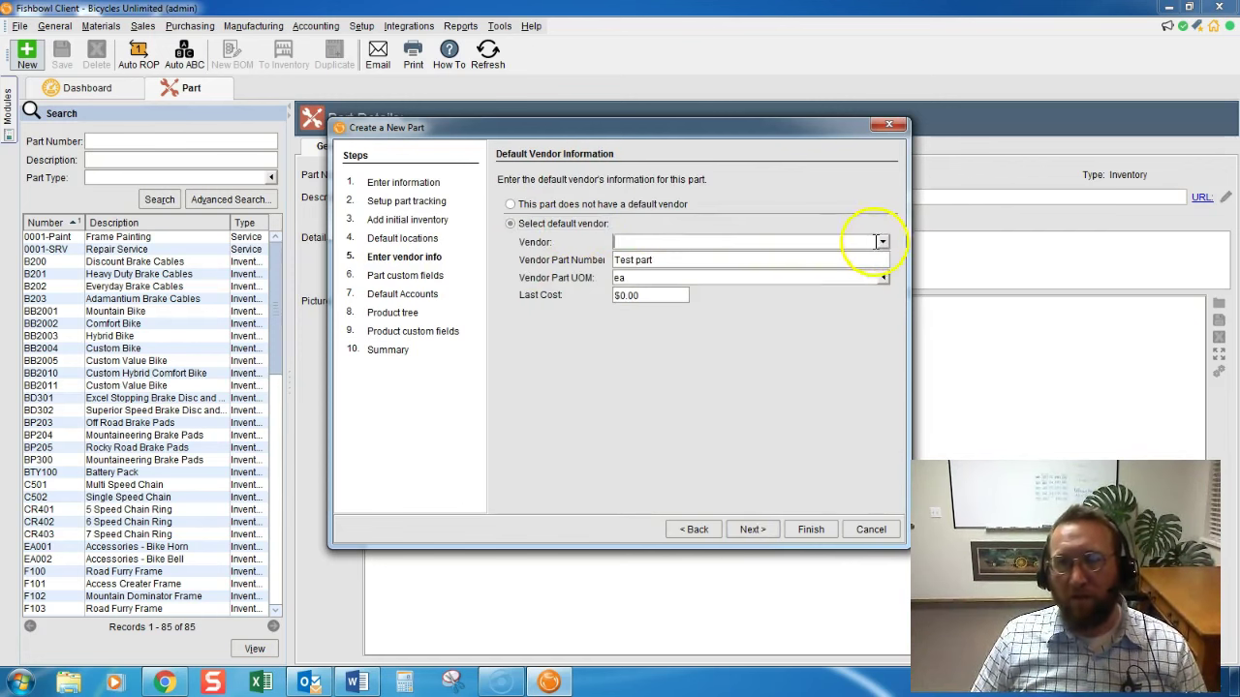
click(882, 242)
click(671, 335)
click(655, 300)
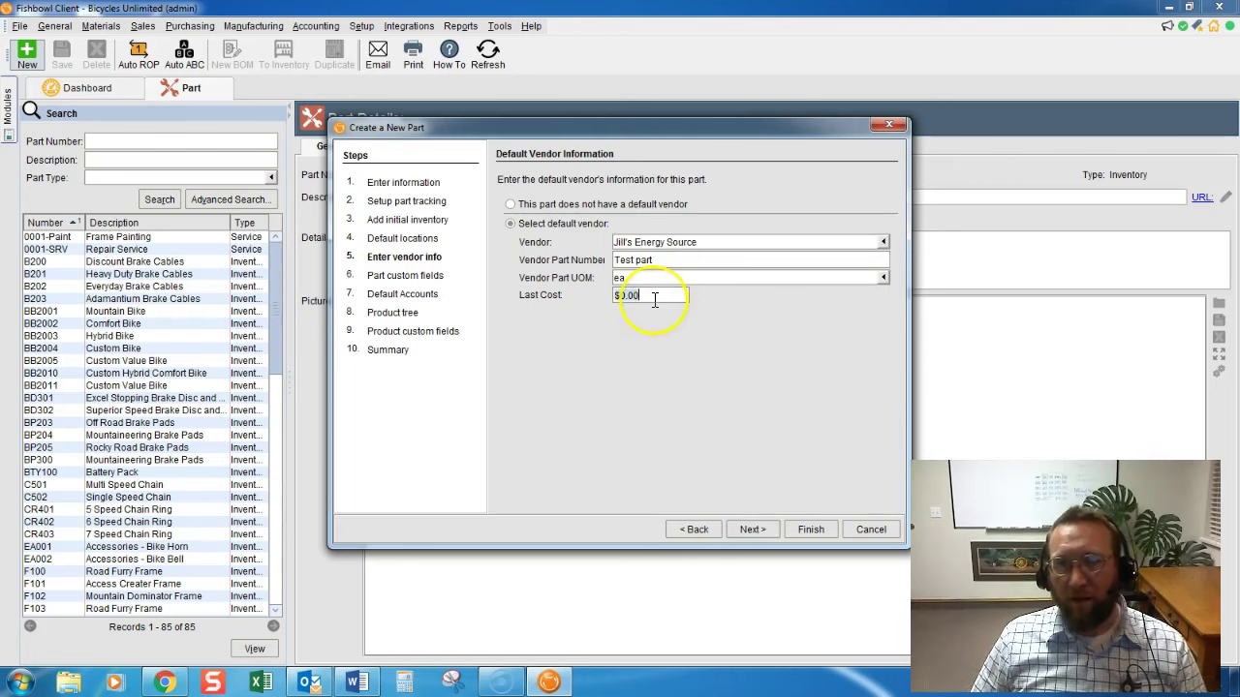
click(655, 300)
text(56)
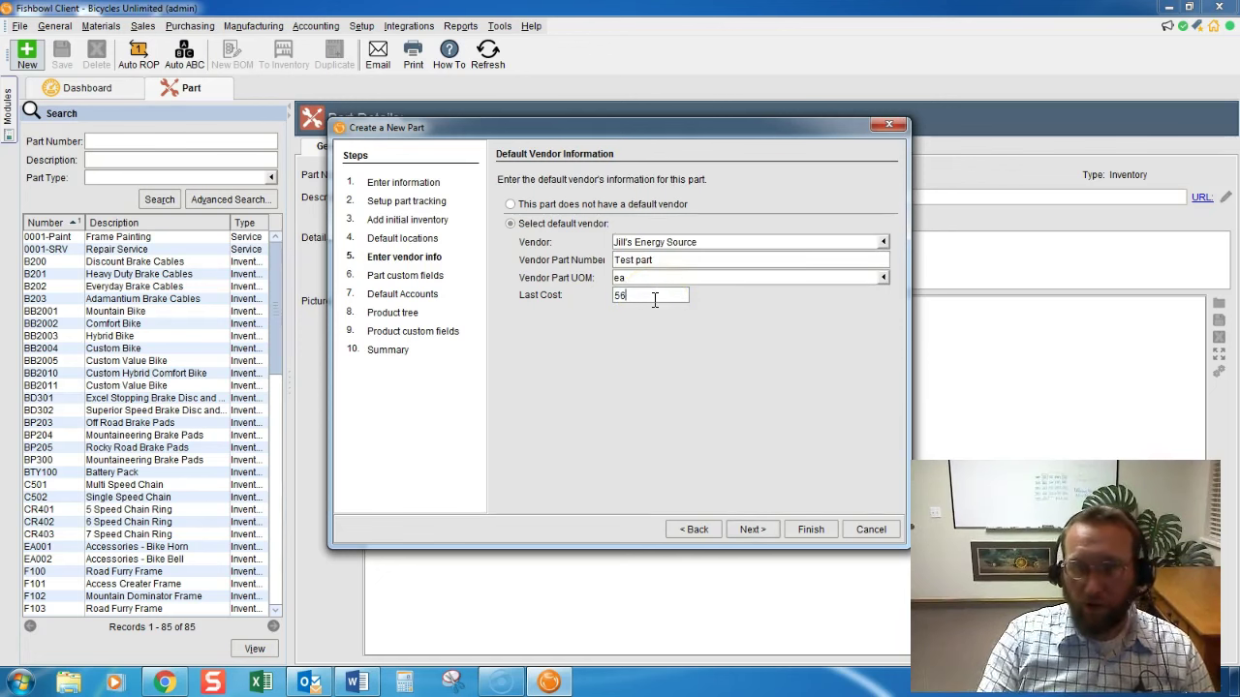
click(752, 530)
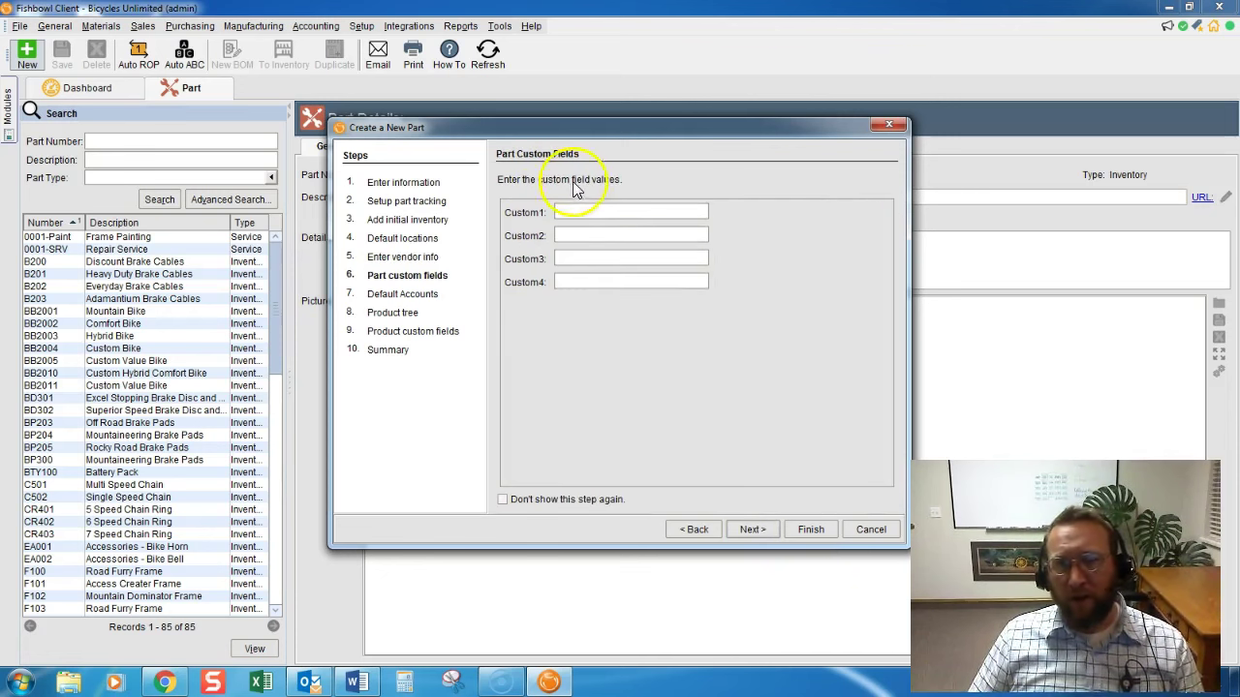
Accept the default accounts, product tree and product custom fields to reach the summary.
click(752, 530)
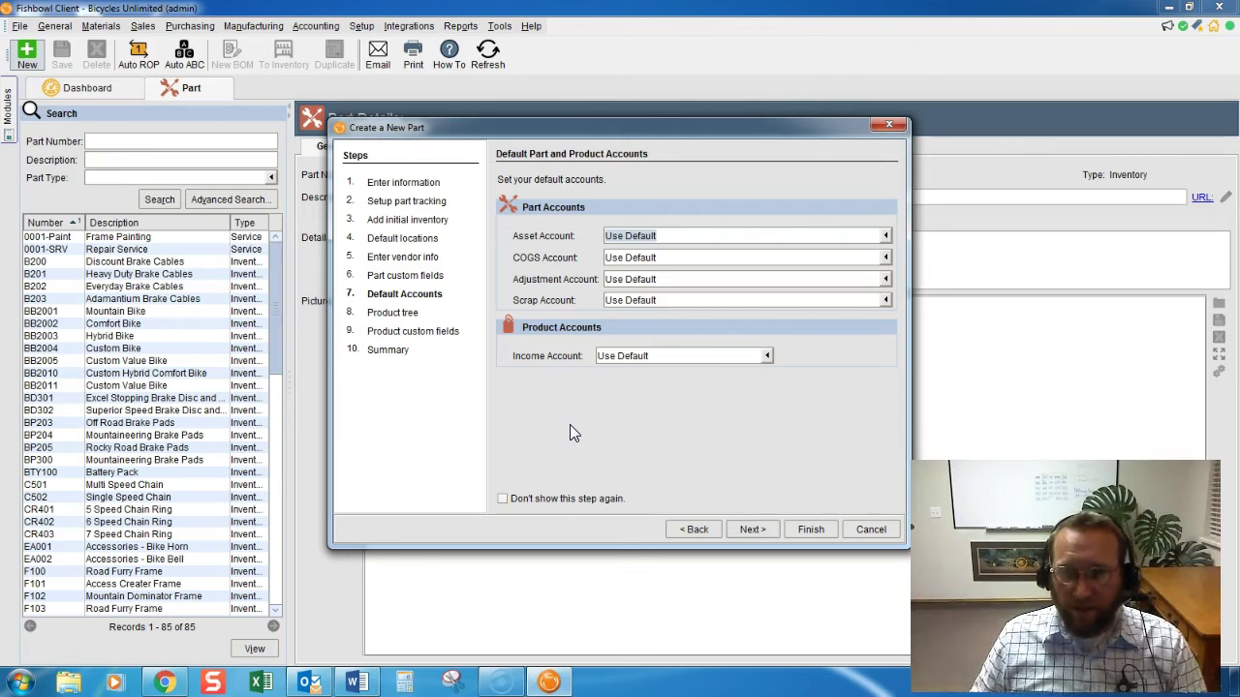
click(697, 492)
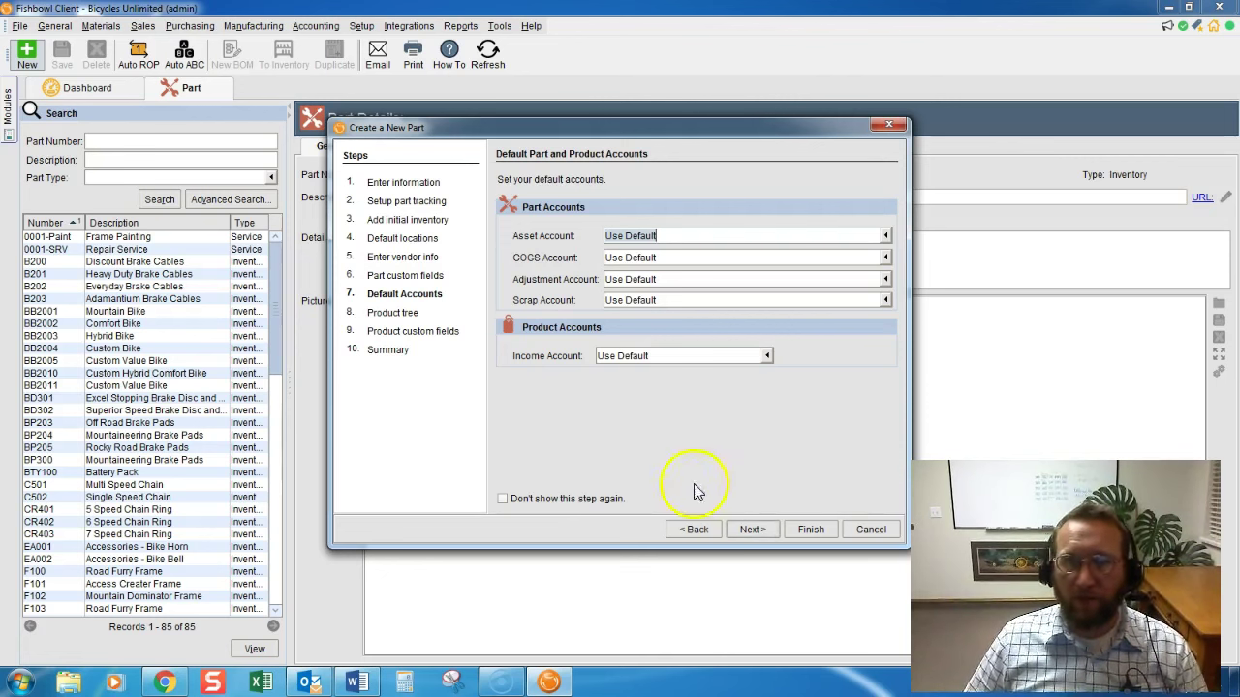
click(748, 528)
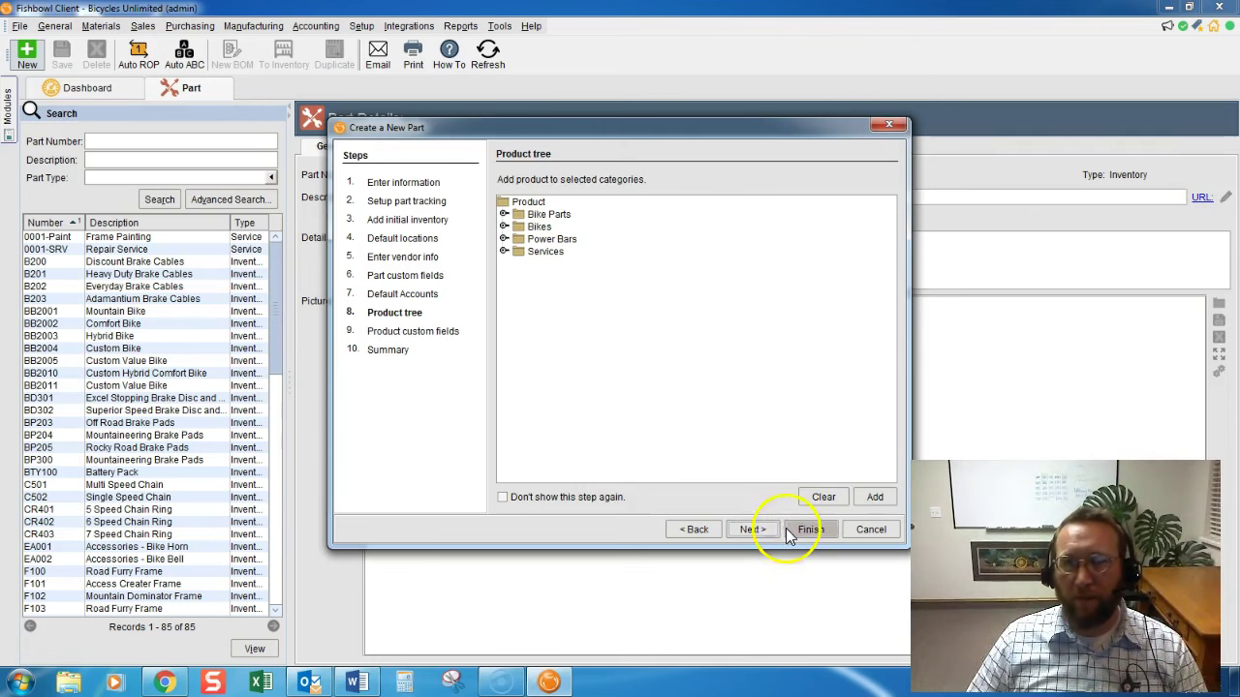
click(755, 530)
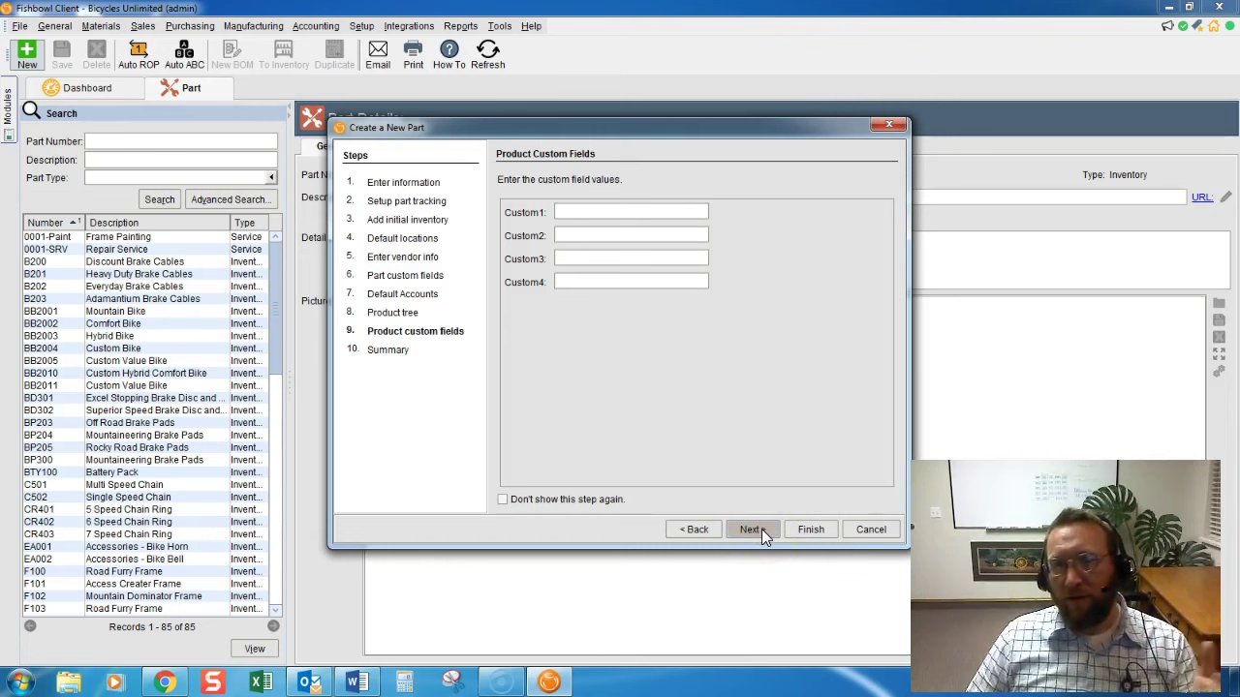
click(761, 529)
Finish the wizard so 'Test part' is saved and the wizard closes.
click(809, 533)
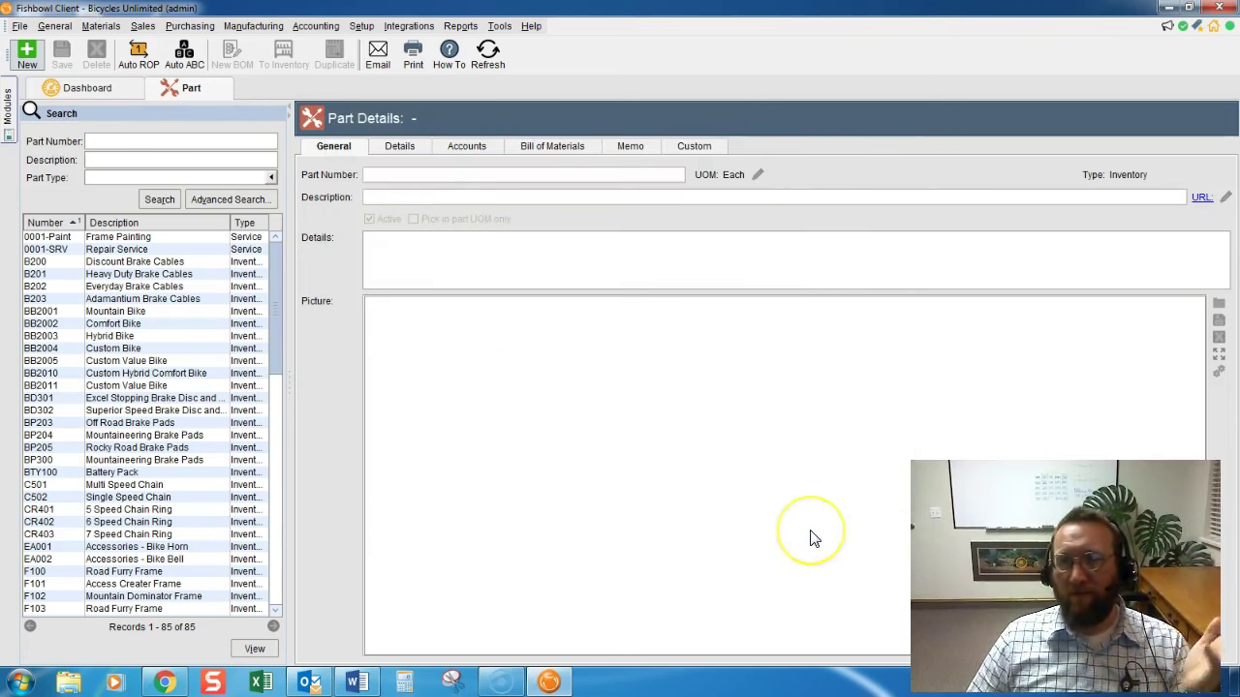